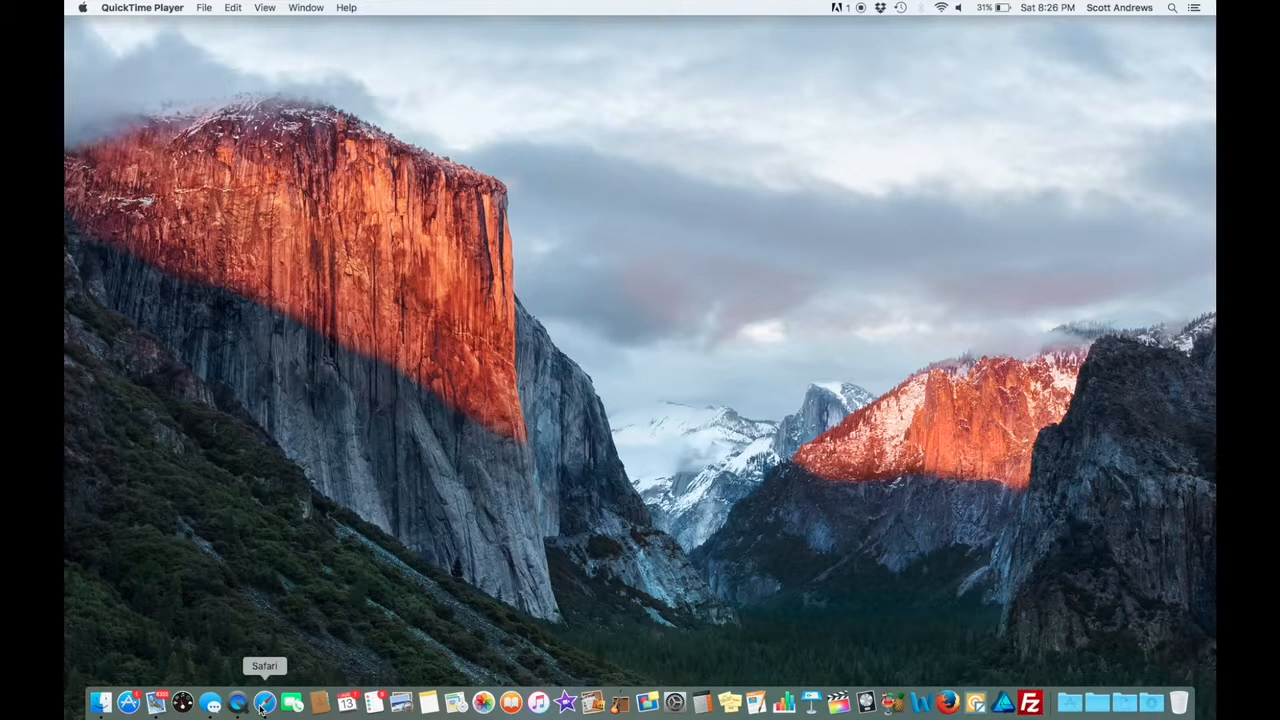
Switch to Safari, go to the Wix account, and open the premium countryfresh site in the website editor.
{"action": "left_click", "coordinate": [263, 704]}
{"action": "type", "text": "wix"}
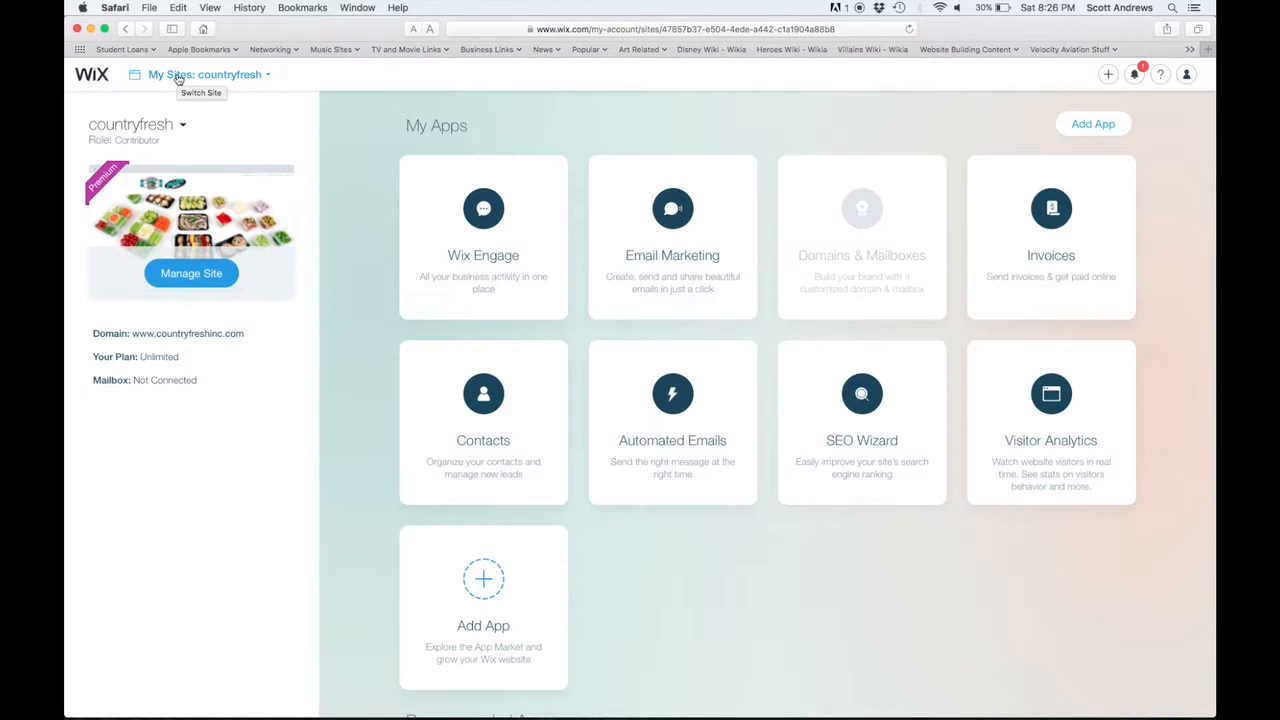
{"action": "left_click", "coordinate": [178, 79]}
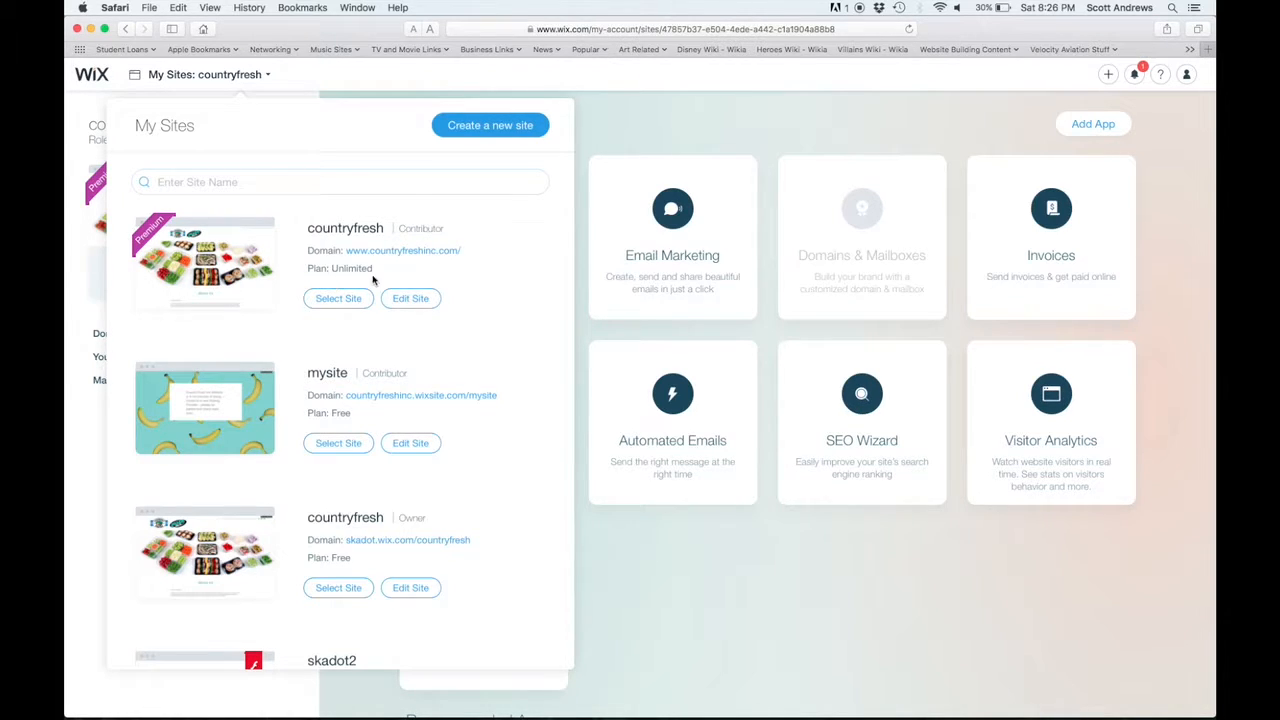
{"action": "left_click", "coordinate": [410, 298]}
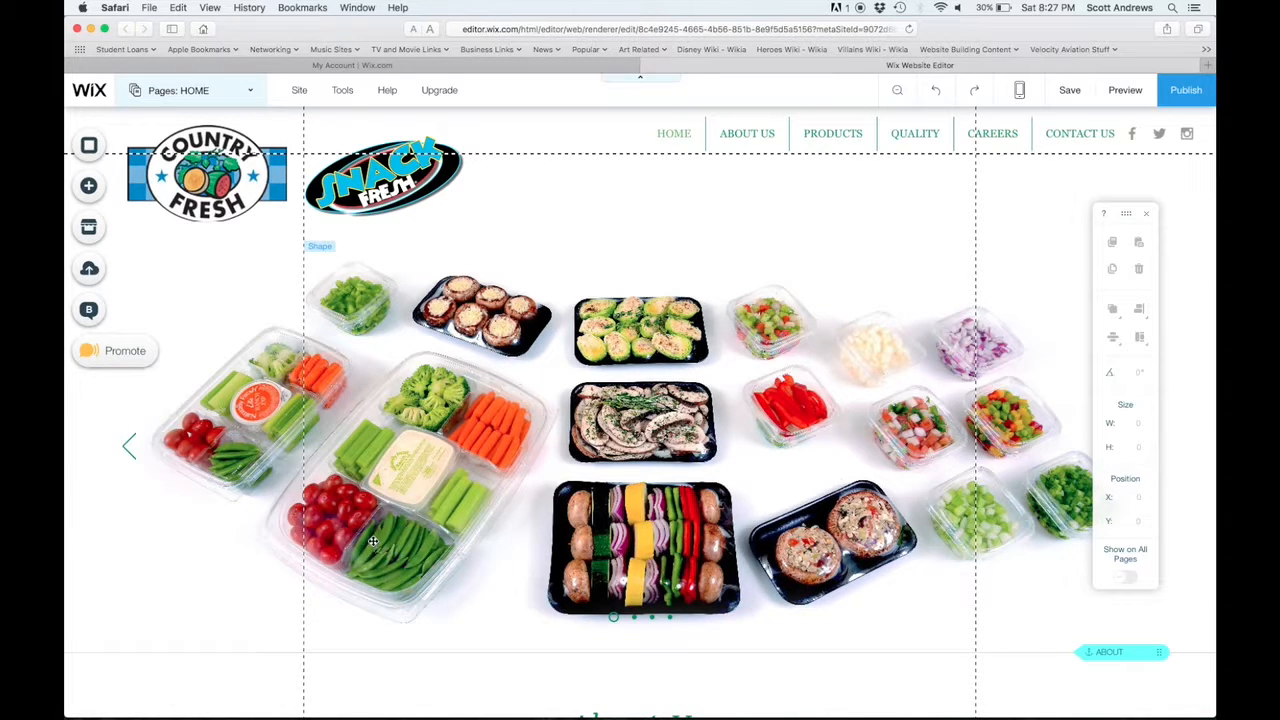
Open the site's hidden Veggies page for editing and dismiss the page list.
{"action": "left_click", "coordinate": [203, 91]}
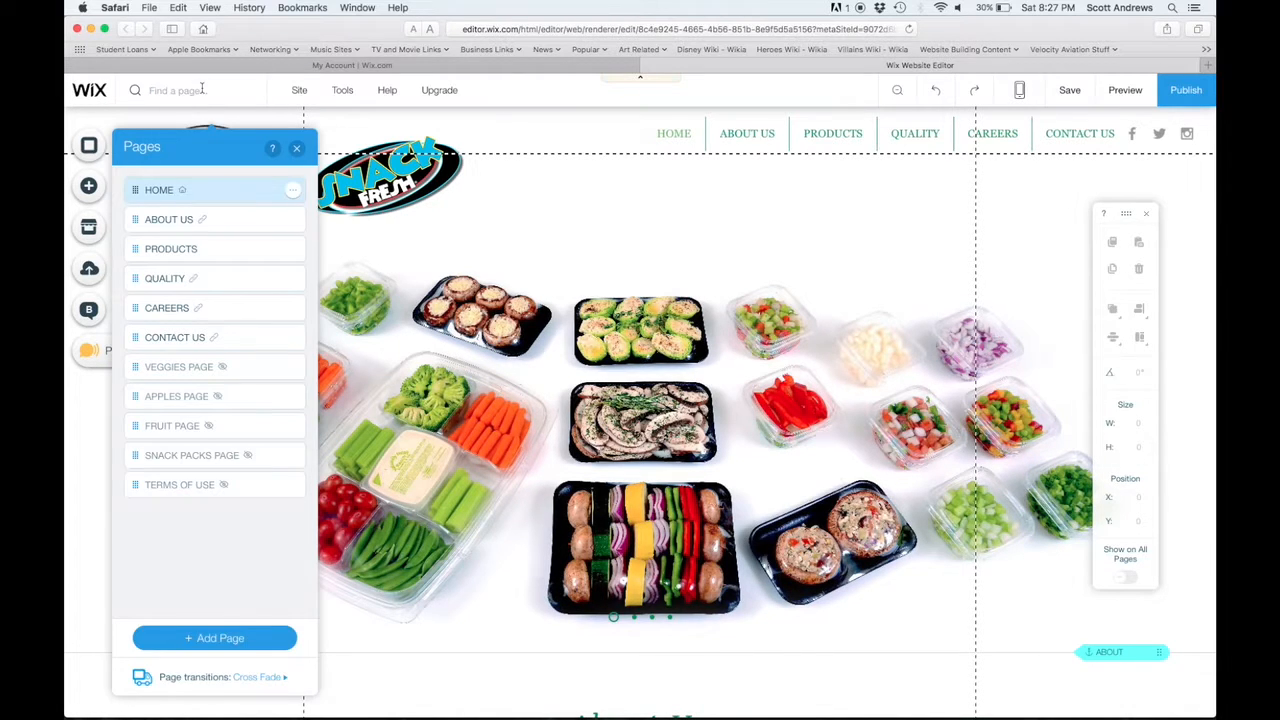
{"action": "left_click", "coordinate": [201, 370]}
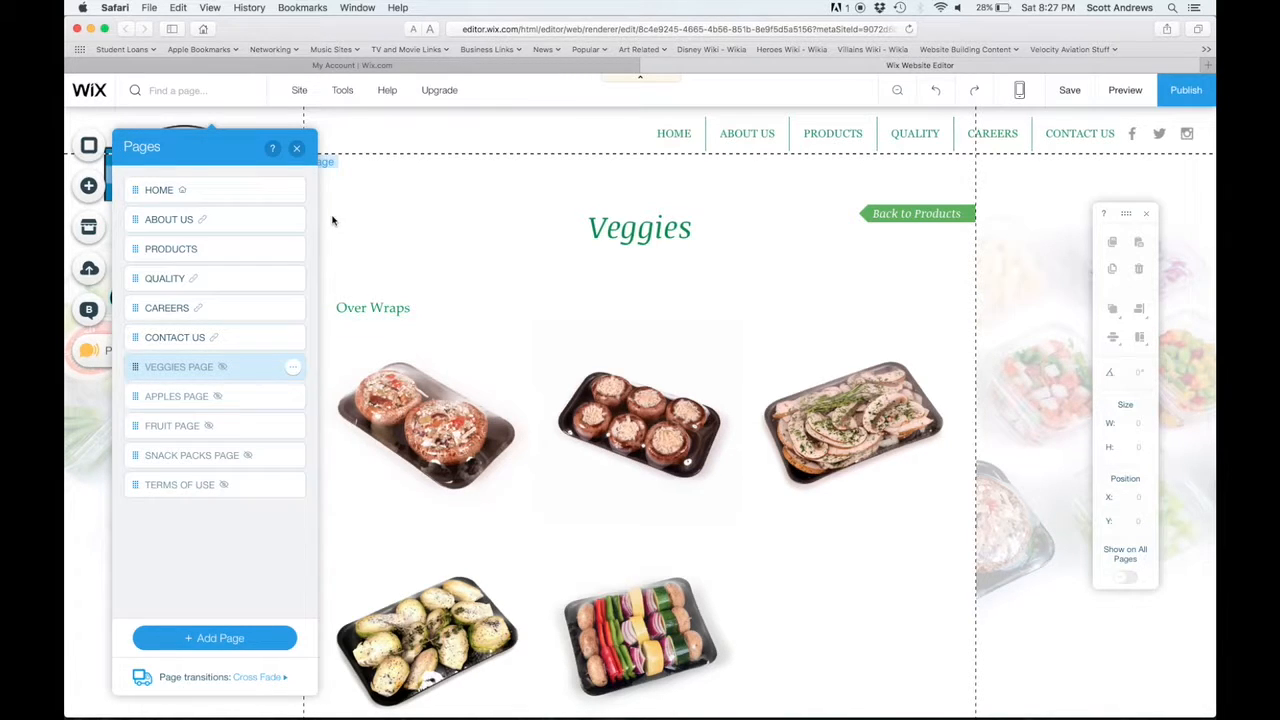
{"action": "left_click", "coordinate": [297, 148]}
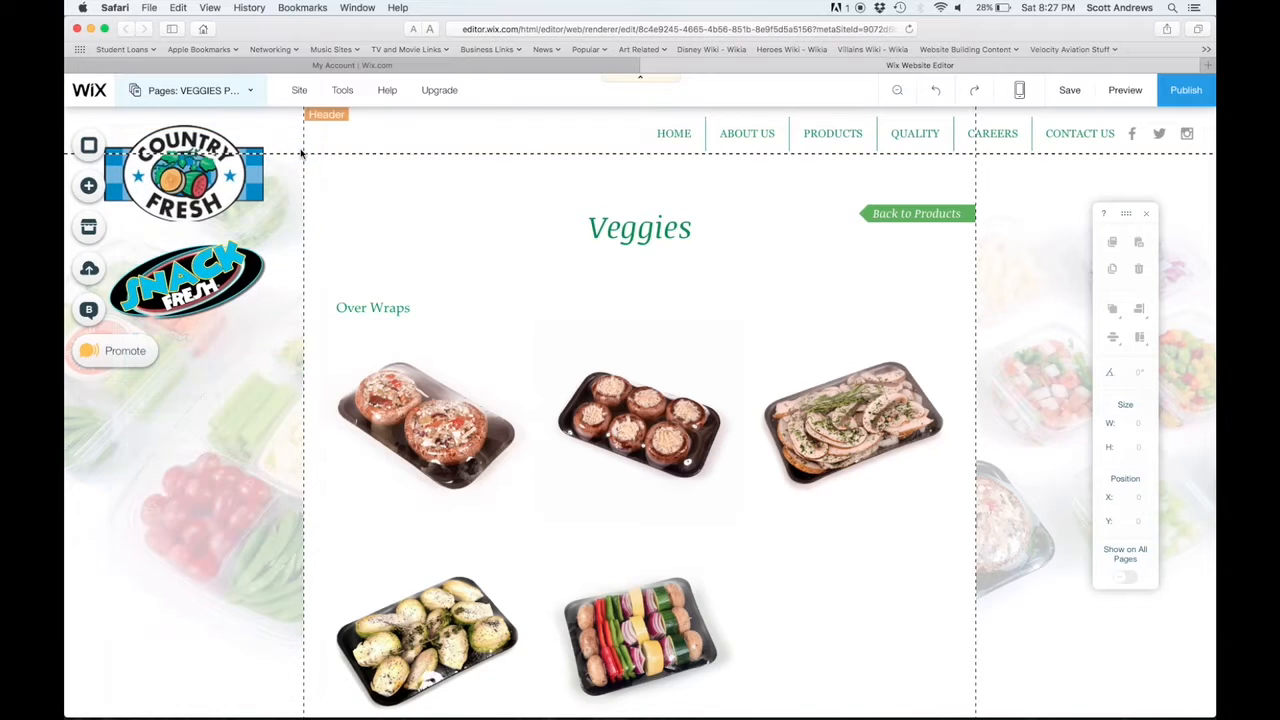
Add a themed paragraph text box beneath the first Over Wraps image, at about X 47, Y 594, and narrow it to about 255 wide.
{"action": "left_click", "coordinate": [90, 189]}
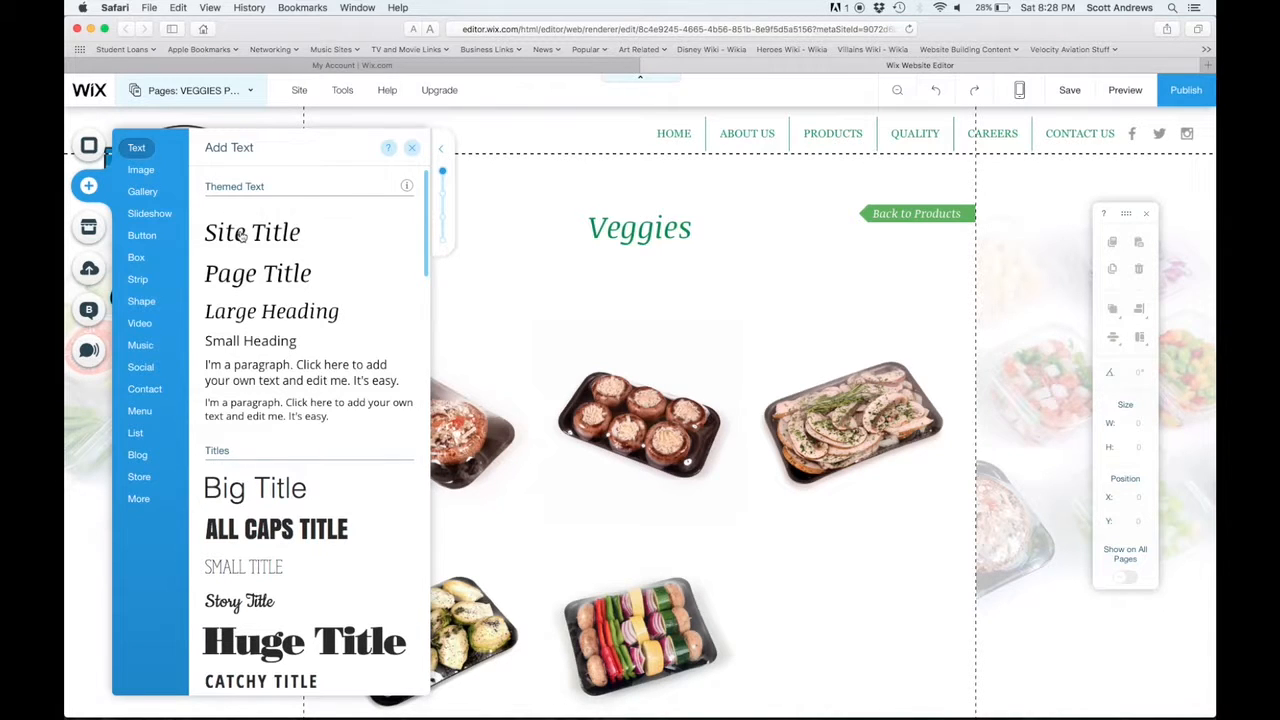
{"action": "left_click", "coordinate": [247, 369]}
{"action": "left_click_drag", "start_coordinate": [675, 412], "coordinate": [462, 525]}
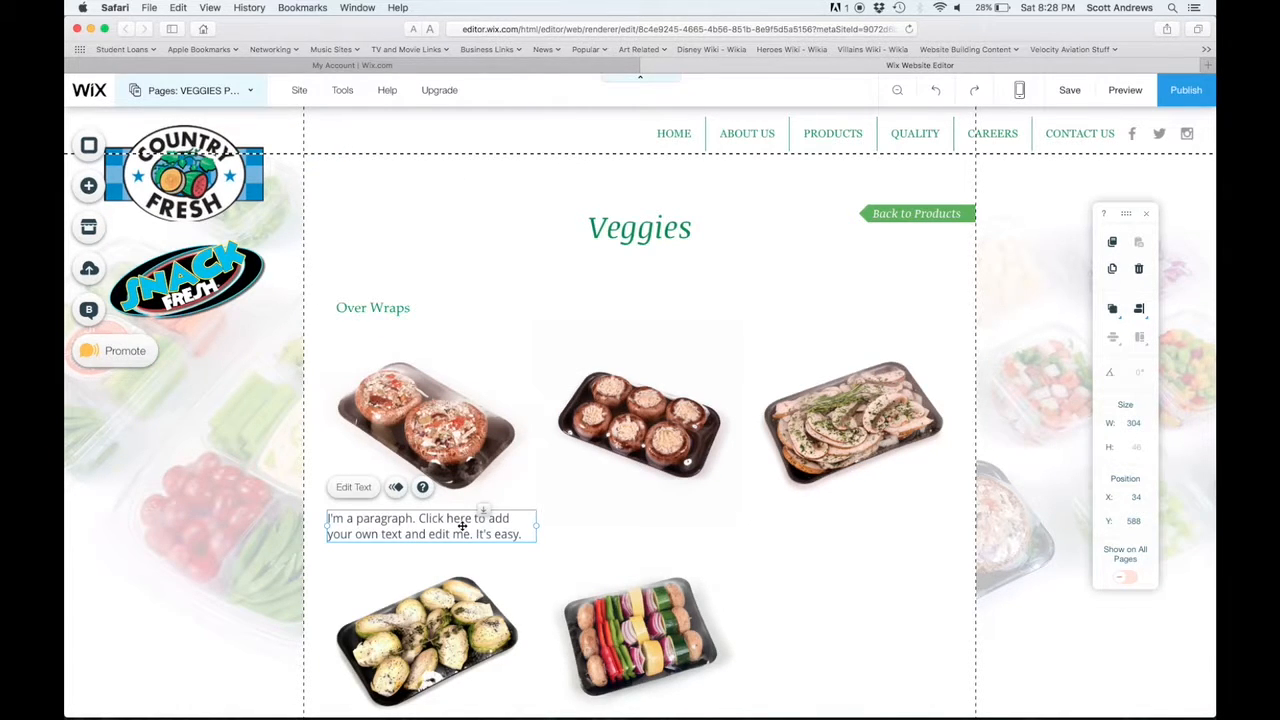
{"action": "mouse_move", "coordinate": [462, 525]}
{"action": "left_mouse_down"}
{"action": "mouse_move", "coordinate": [521, 526]}
{"action": "mouse_move", "coordinate": [471, 527]}
{"action": "left_mouse_up"}
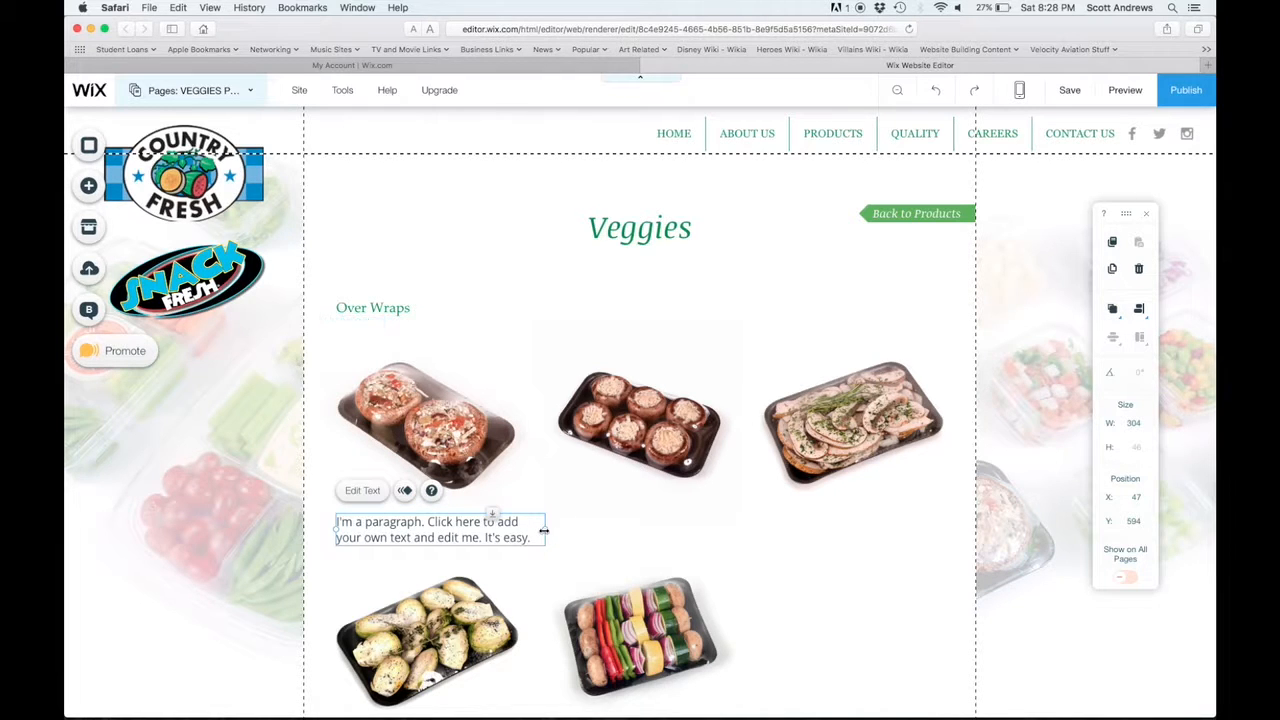
{"action": "left_click_drag", "start_coordinate": [543, 530], "coordinate": [514, 536]}
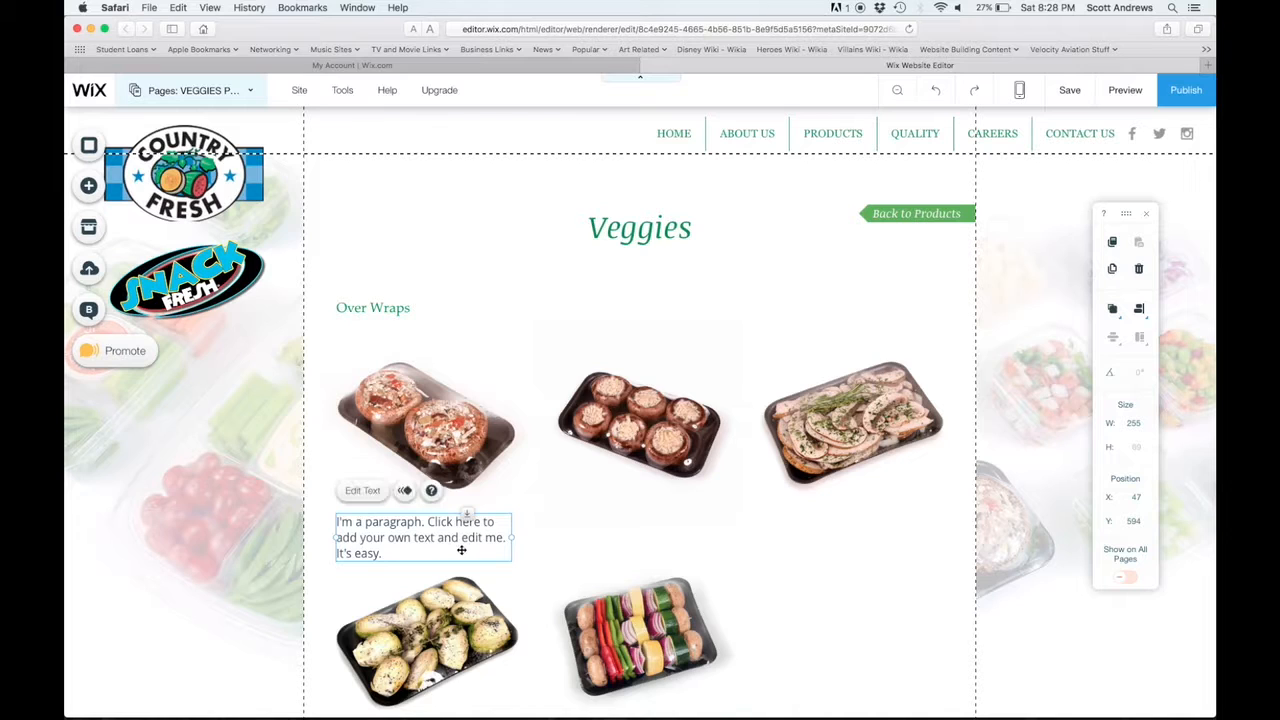
Change the new paragraph's text colour to the dark green #0B4A2F from the saved custom colours.
{"action": "double_click", "coordinate": [461, 550]}
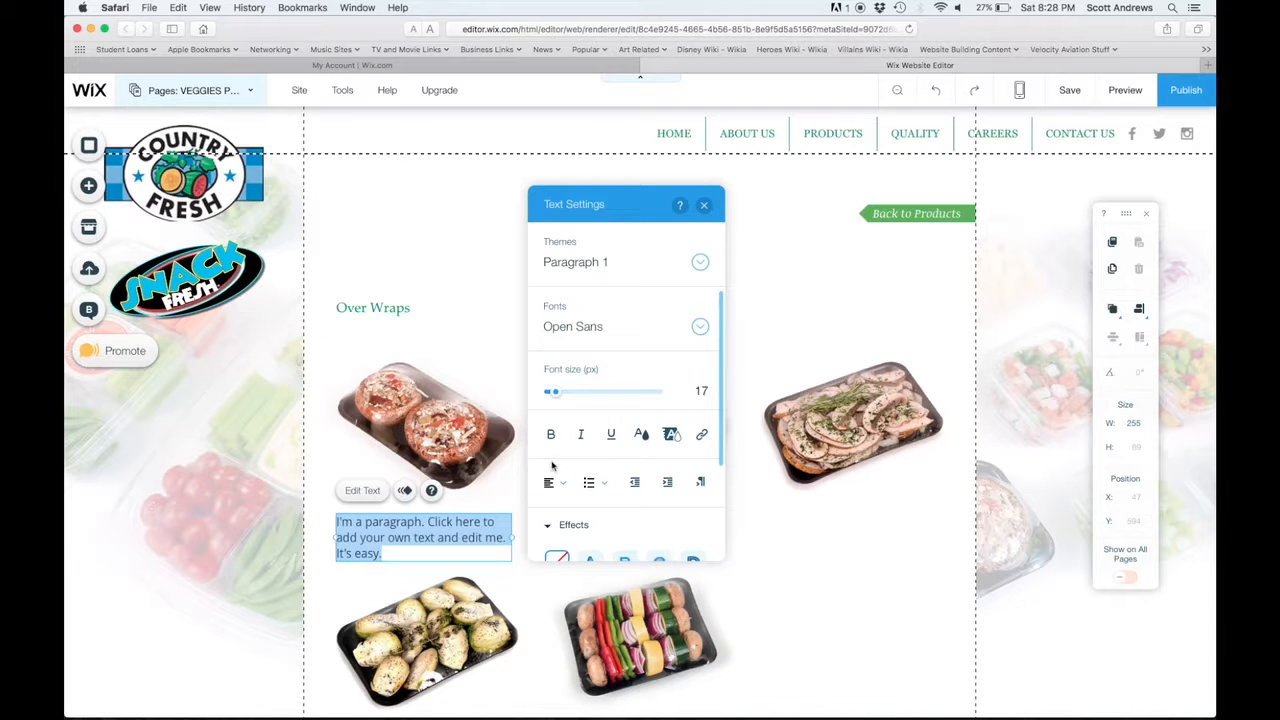
{"action": "left_click", "coordinate": [642, 435]}
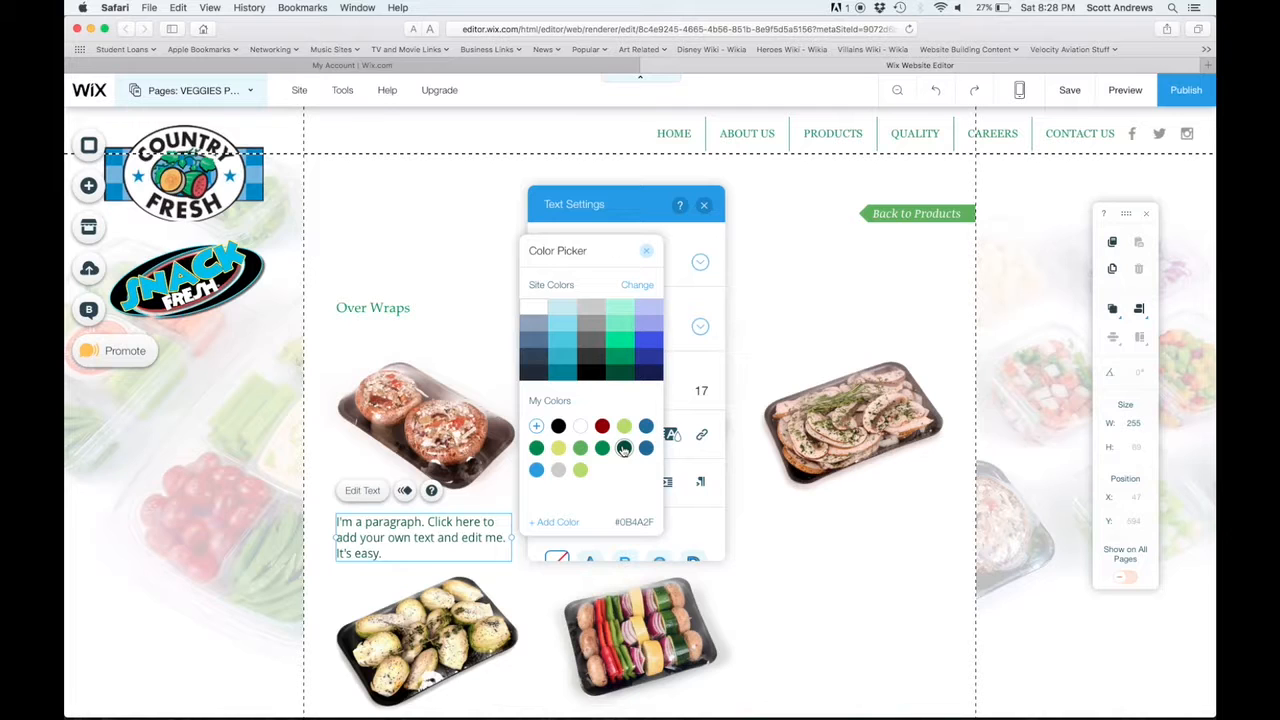
{"action": "left_click", "coordinate": [623, 448]}
{"action": "left_click", "coordinate": [476, 548]}
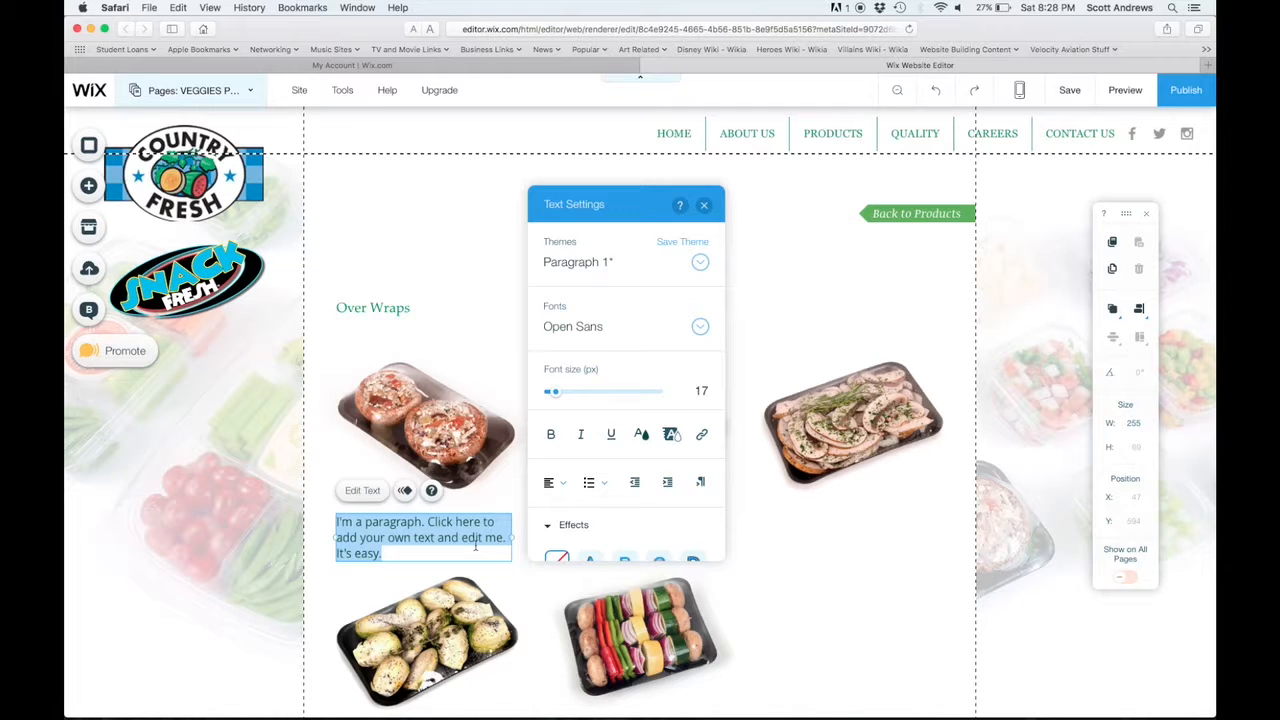
Replace the paragraph's placeholder text with "This is the product!".
{"action": "key", "text": "BackSpace"}
{"action": "type", "text": "This "}
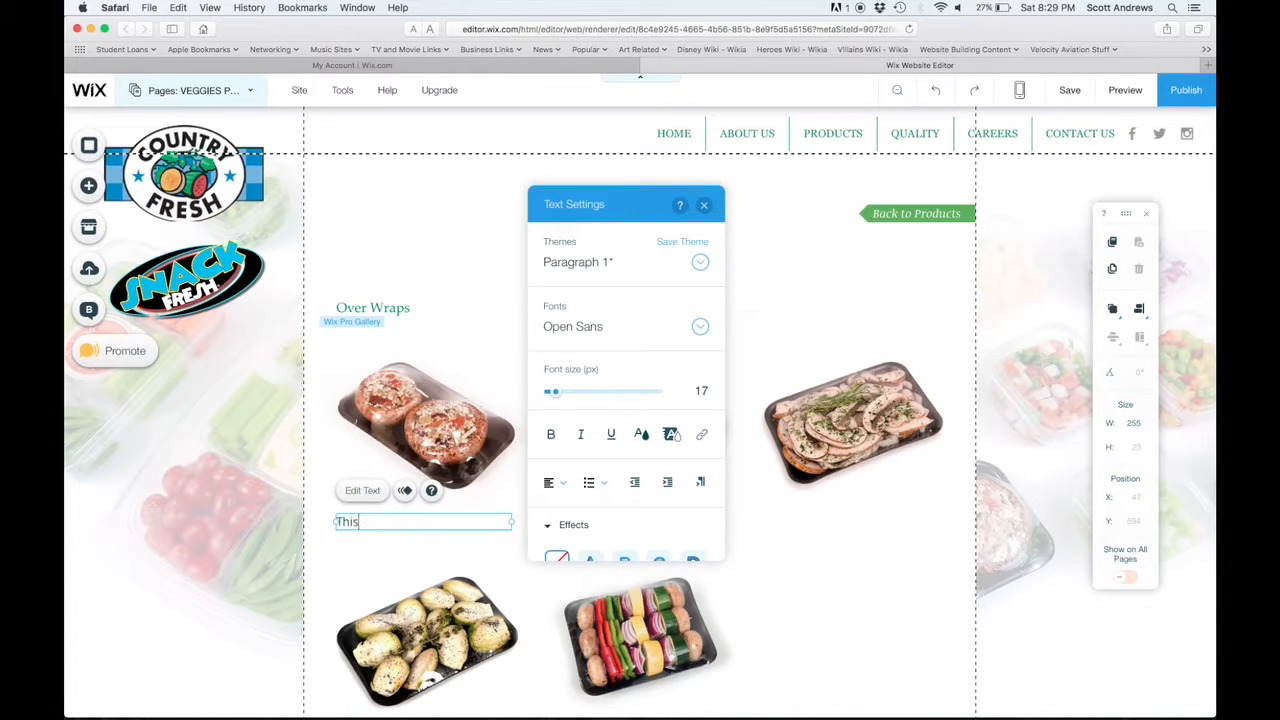
{"action": "type", "text": "is the product!"}
In the Over Wraps gallery's media, append "Hello" to the first image's description and save the change.
{"action": "left_click", "coordinate": [450, 548]}
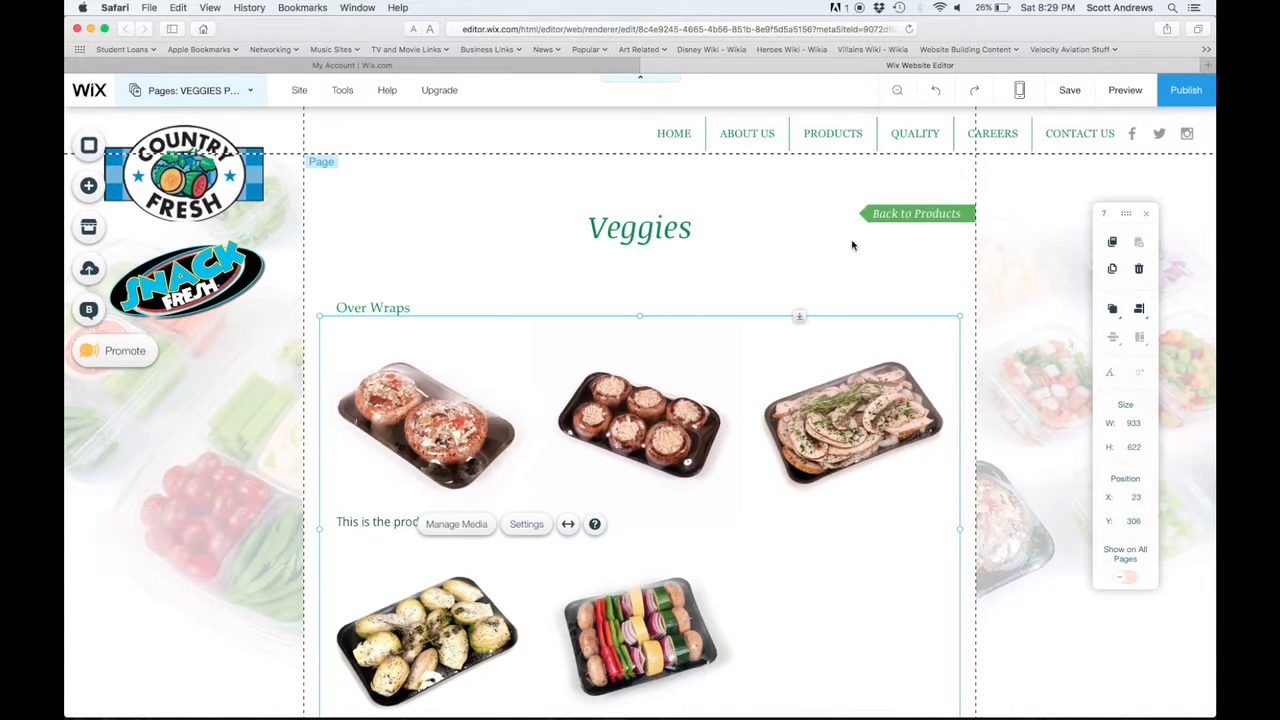
{"action": "left_click", "coordinate": [524, 524]}
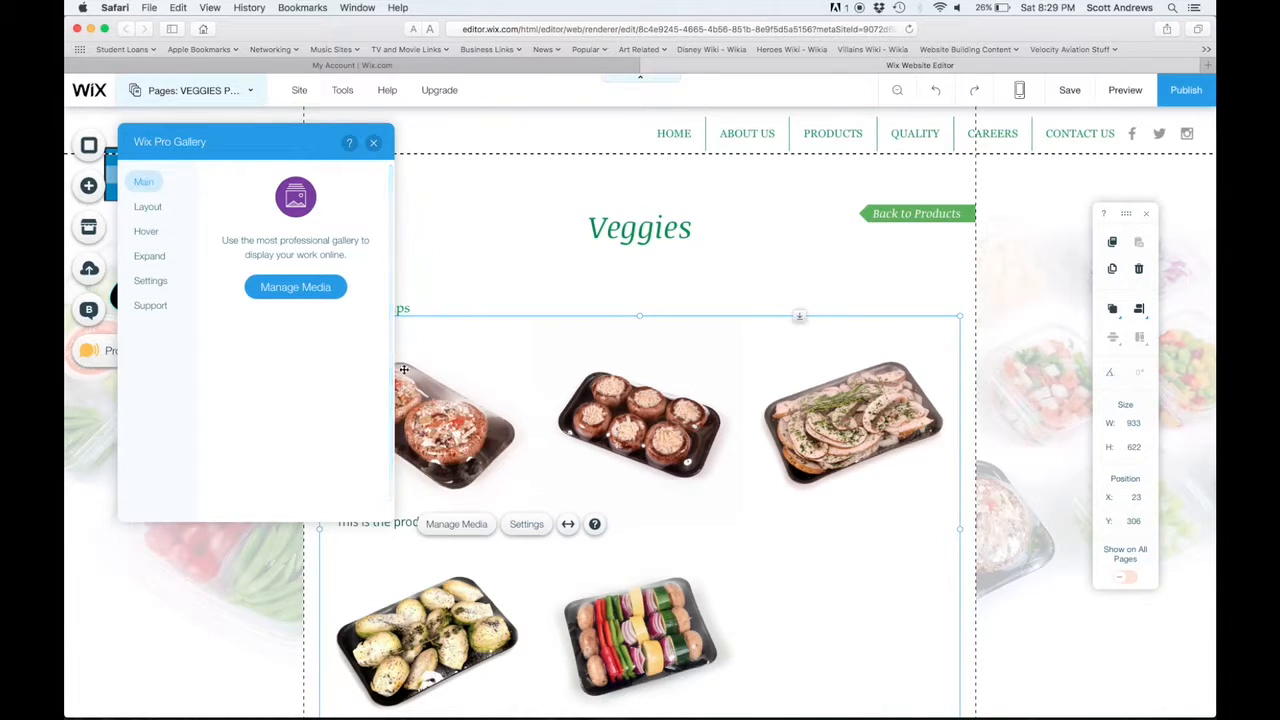
{"action": "left_click", "coordinate": [295, 287]}
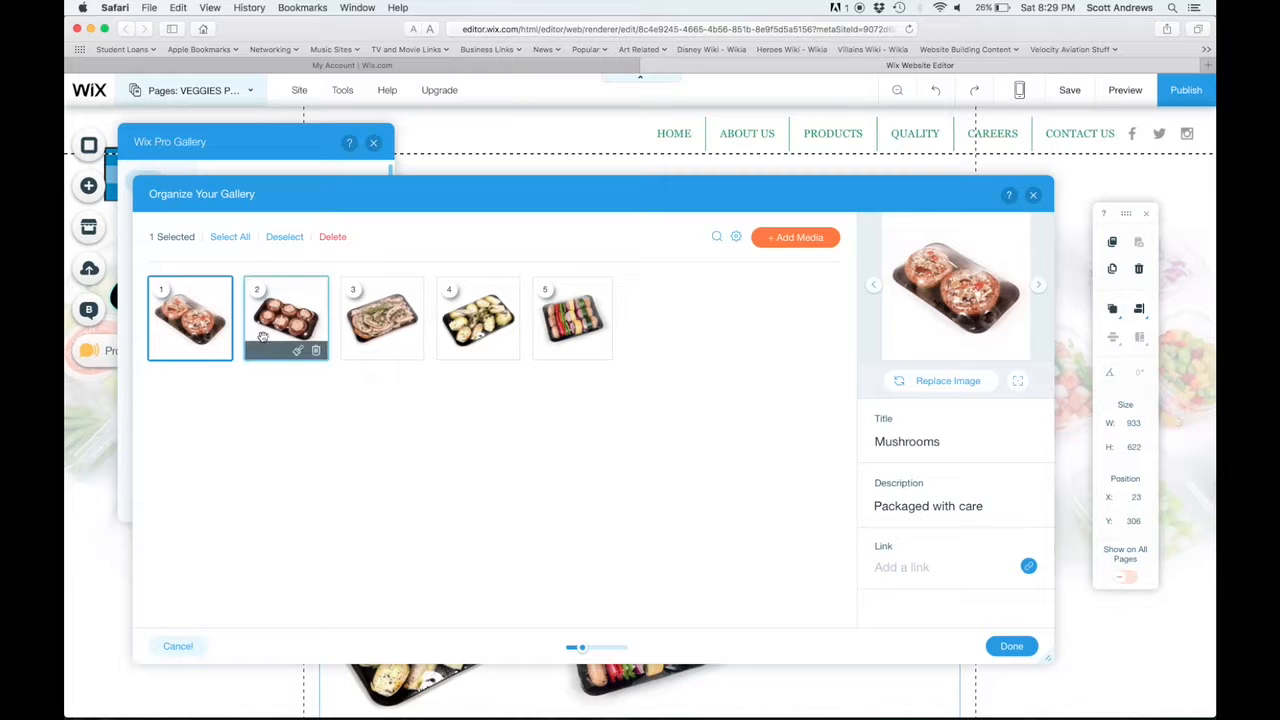
{"action": "mouse_move", "coordinate": [205, 329]}
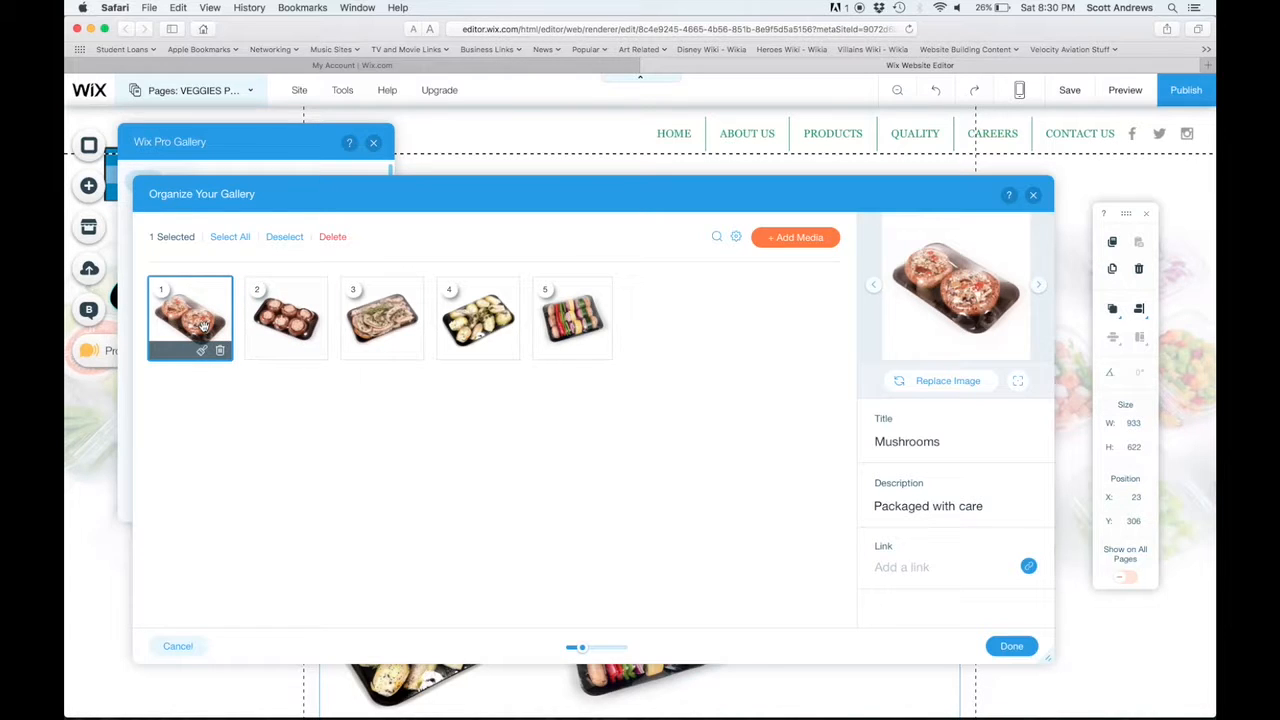
{"action": "left_click", "coordinate": [204, 327]}
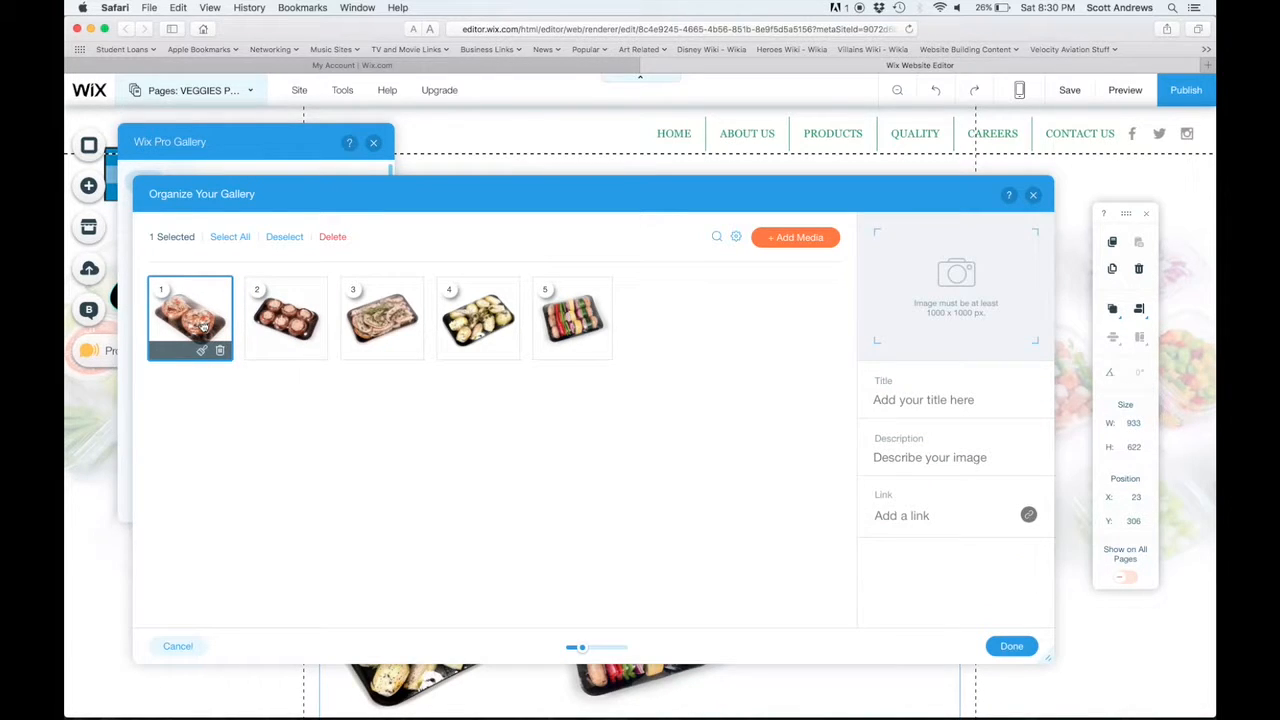
{"action": "left_click", "coordinate": [204, 326]}
{"action": "left_click", "coordinate": [193, 326]}
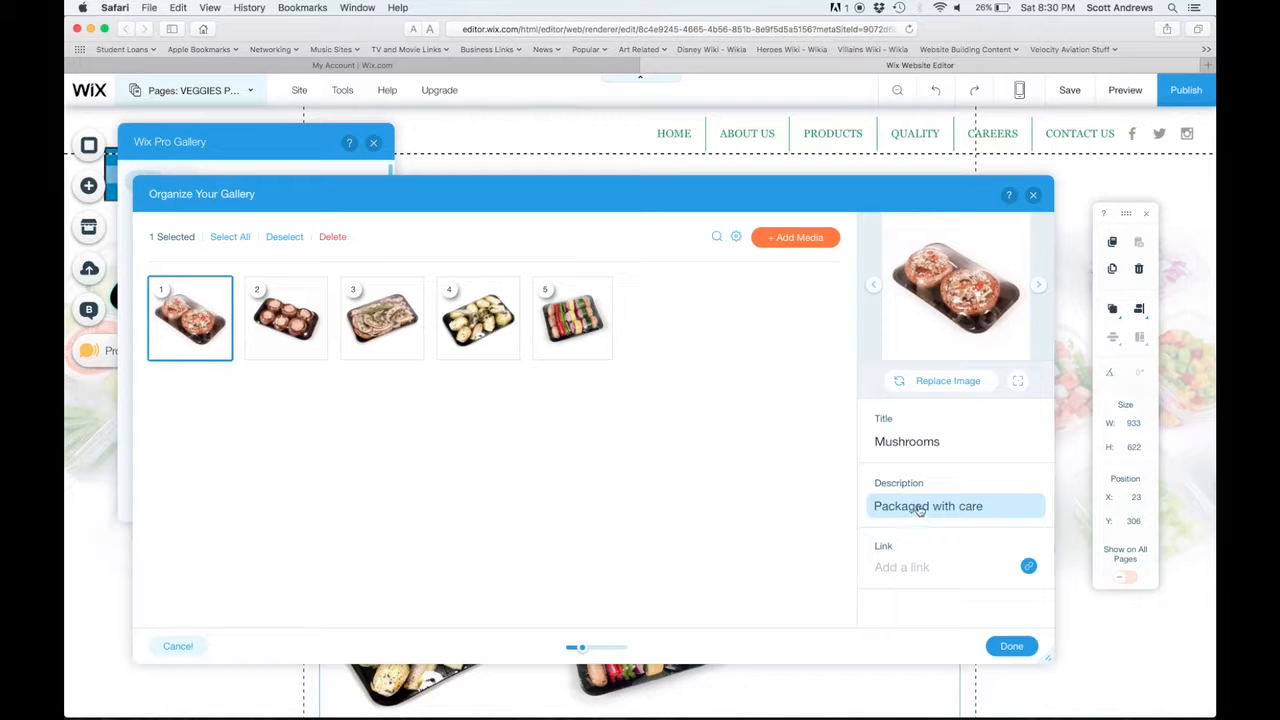
{"action": "left_click", "coordinate": [996, 509]}
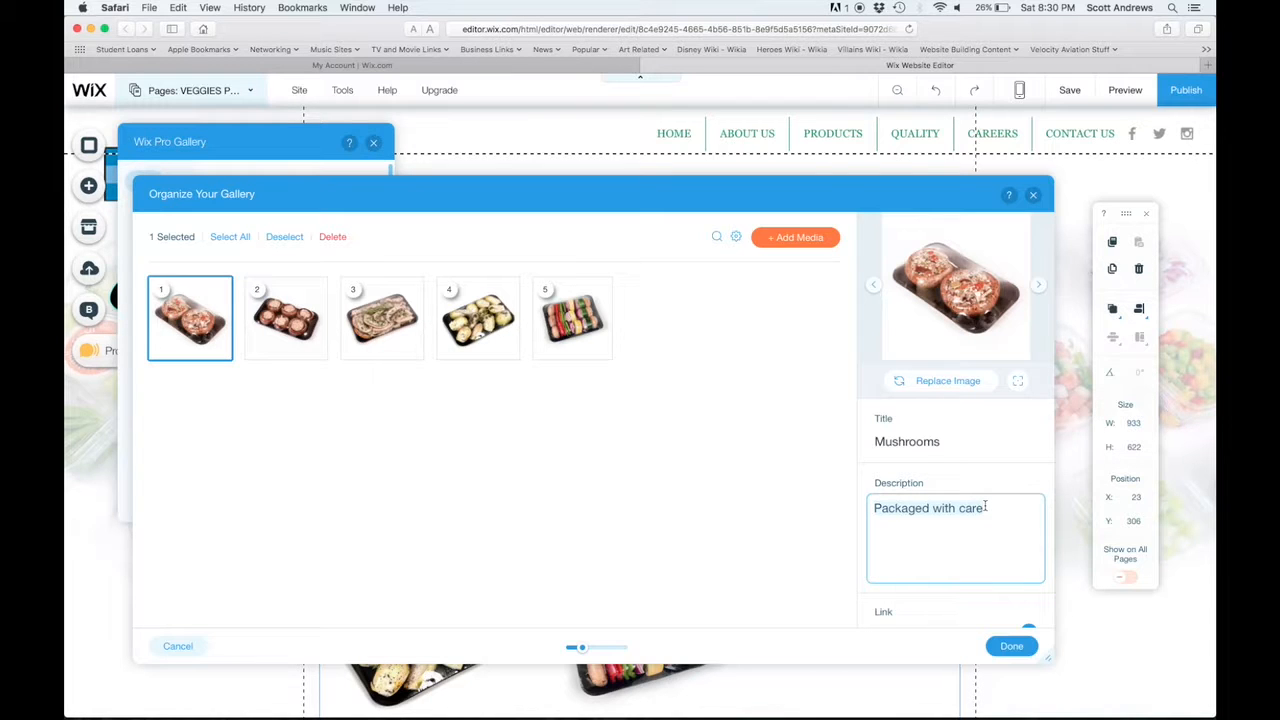
{"action": "type", "text": "Hello"}
{"action": "left_click", "coordinate": [1012, 646]}
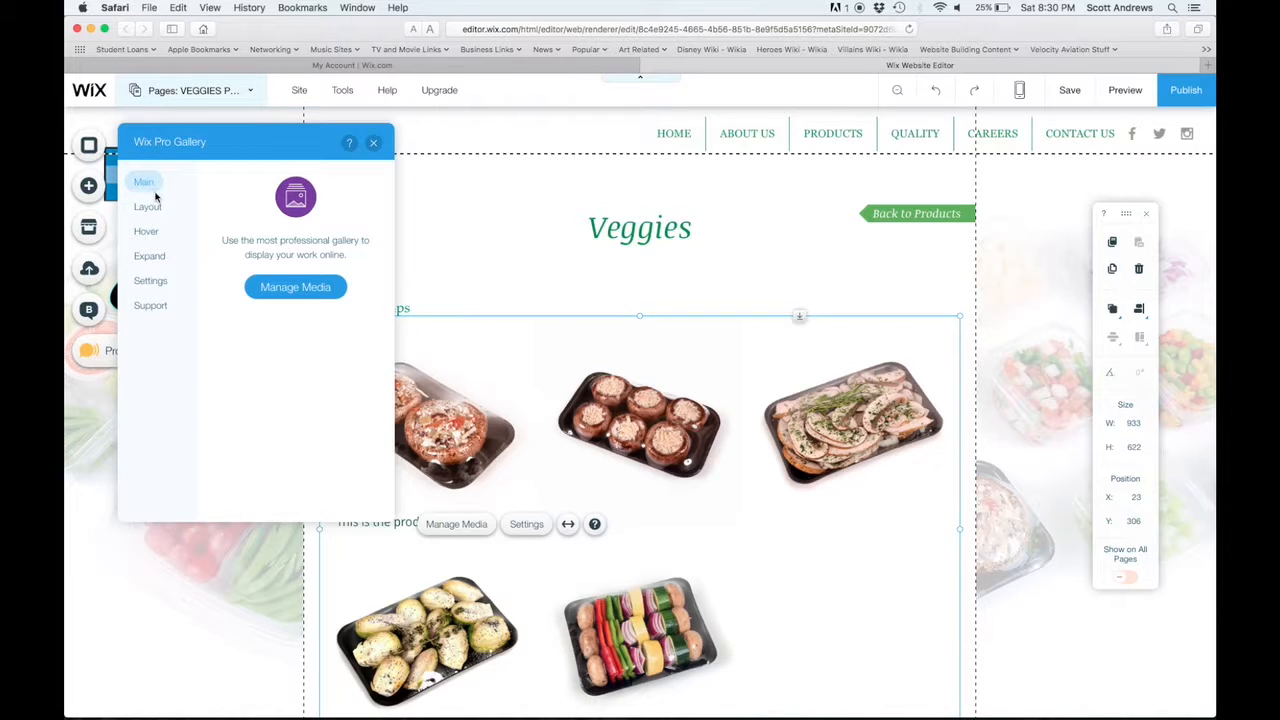
Set the gallery's expand mode to automatically display info on expand.
{"action": "left_click", "coordinate": [151, 257]}
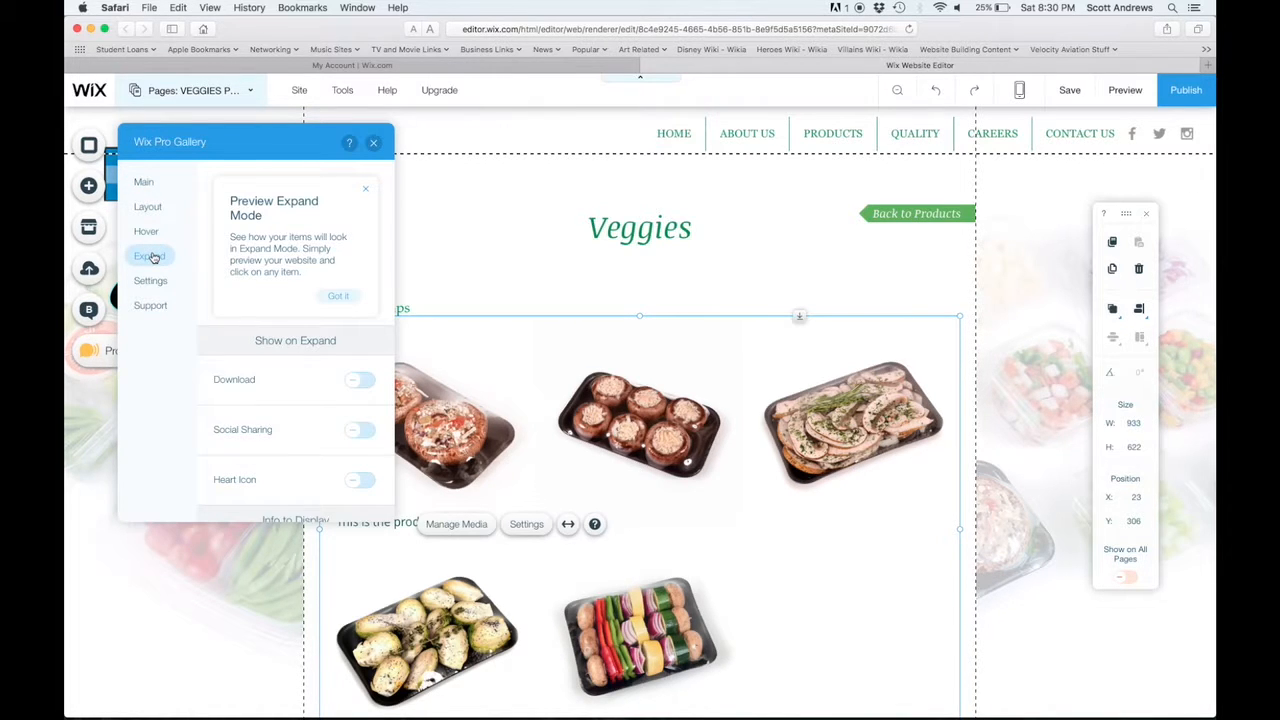
{"action": "left_click", "coordinate": [368, 192]}
{"action": "scroll", "coordinate": [280, 343], "scroll_direction": "down", "scroll_amount": 2}
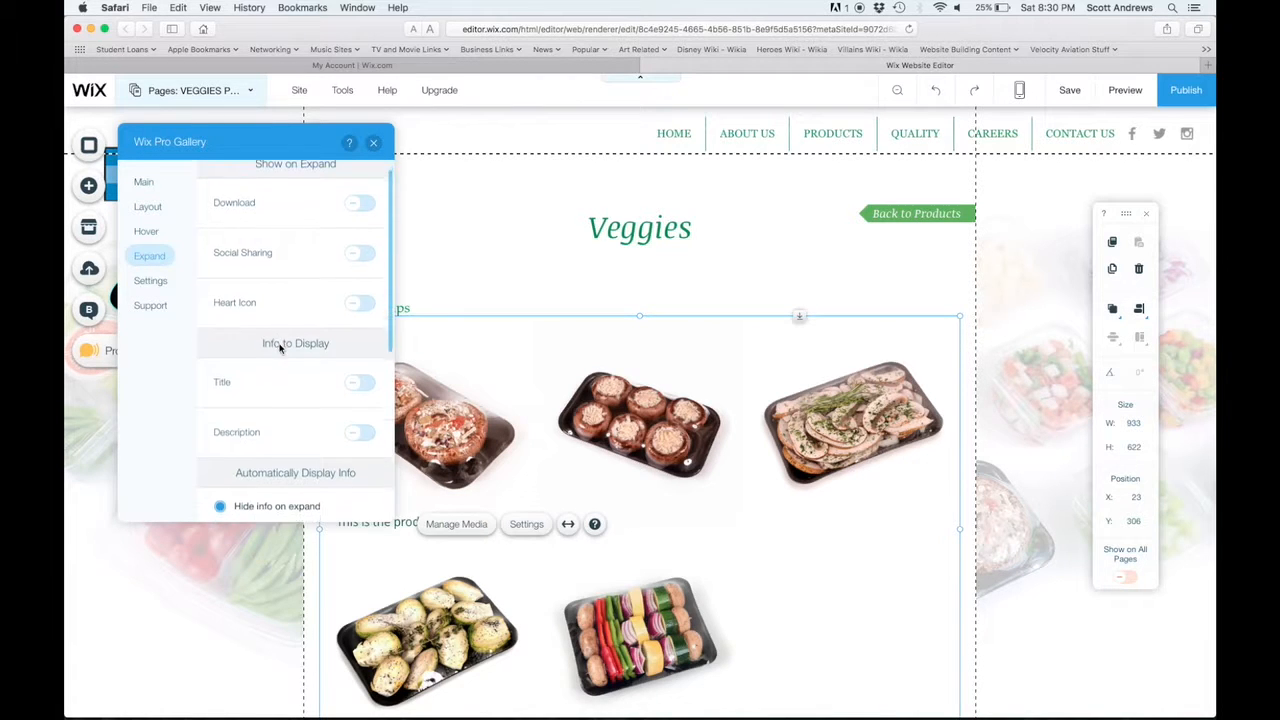
{"action": "scroll", "coordinate": [280, 348], "scroll_direction": "down", "scroll_amount": 3}
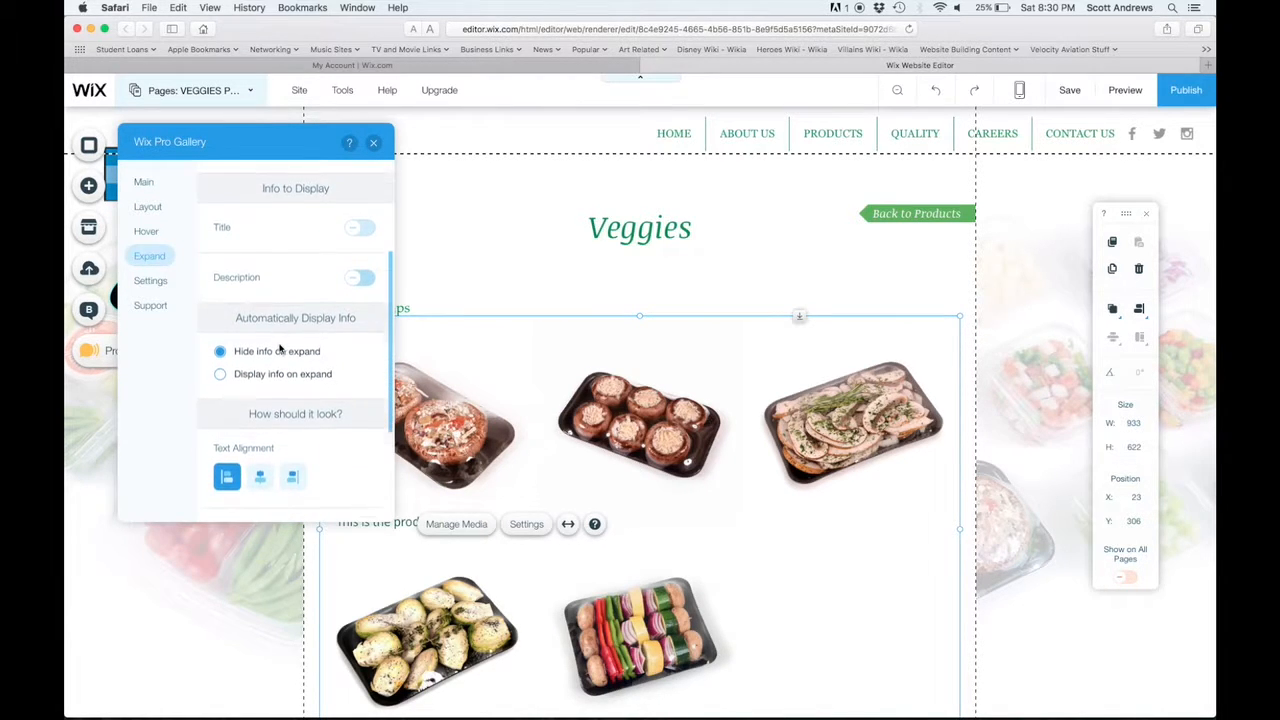
{"action": "scroll", "coordinate": [280, 348], "scroll_direction": "down", "scroll_amount": 2}
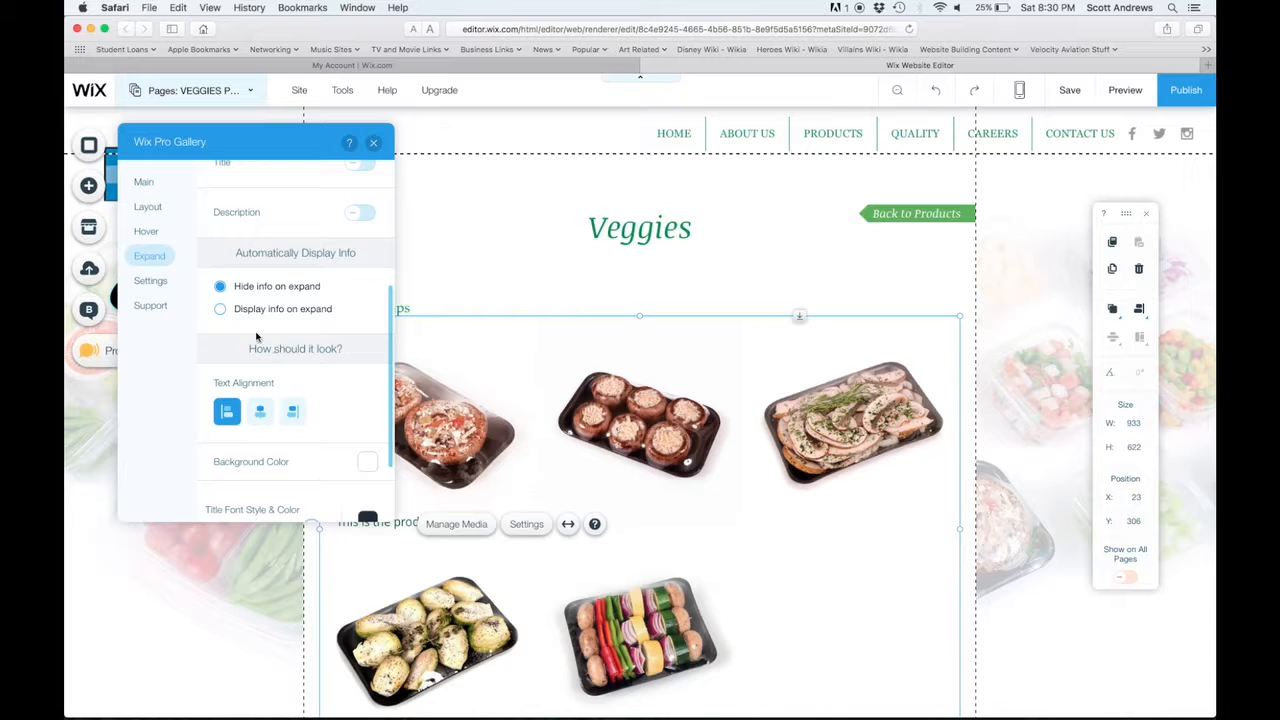
{"action": "left_click", "coordinate": [221, 310]}
Turn on the description in the gallery's expanded view, keep the title off, and close the gallery settings.
{"action": "scroll", "coordinate": [307, 319], "scroll_direction": "up", "scroll_amount": 2}
{"action": "scroll", "coordinate": [307, 319], "scroll_direction": "up", "scroll_amount": 1}
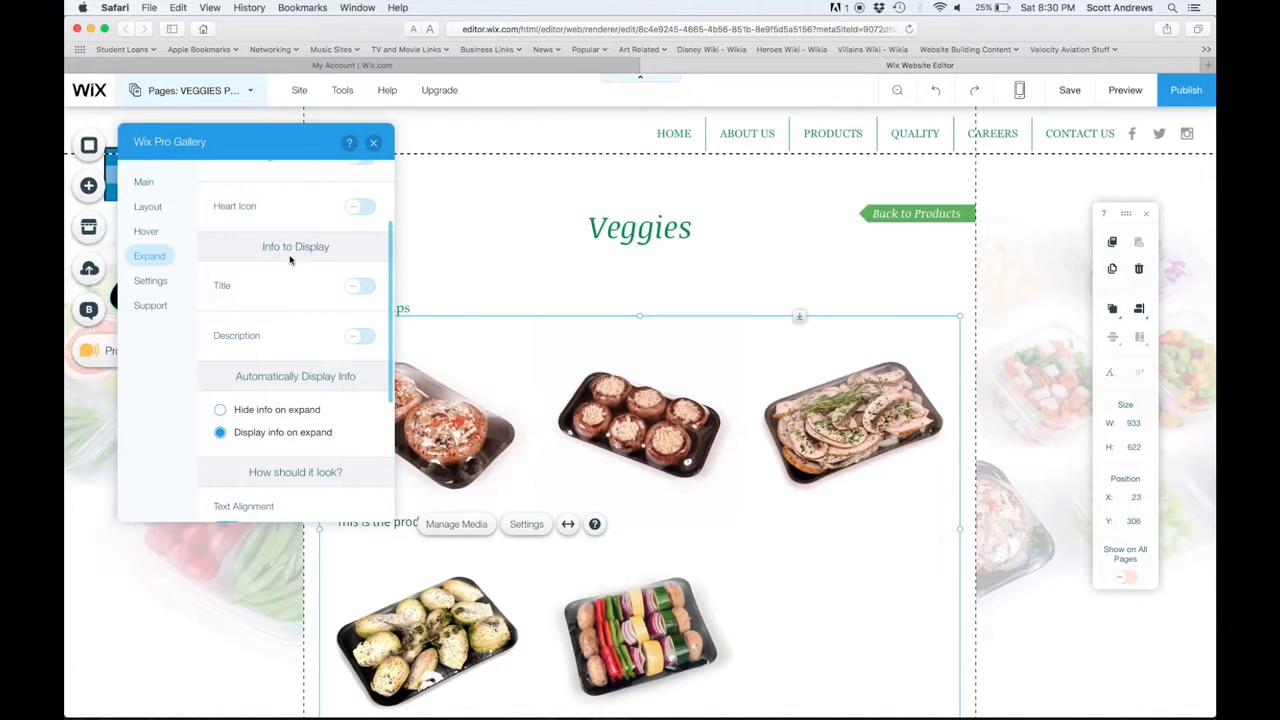
{"action": "left_click", "coordinate": [358, 336]}
{"action": "left_click", "coordinate": [357, 289]}
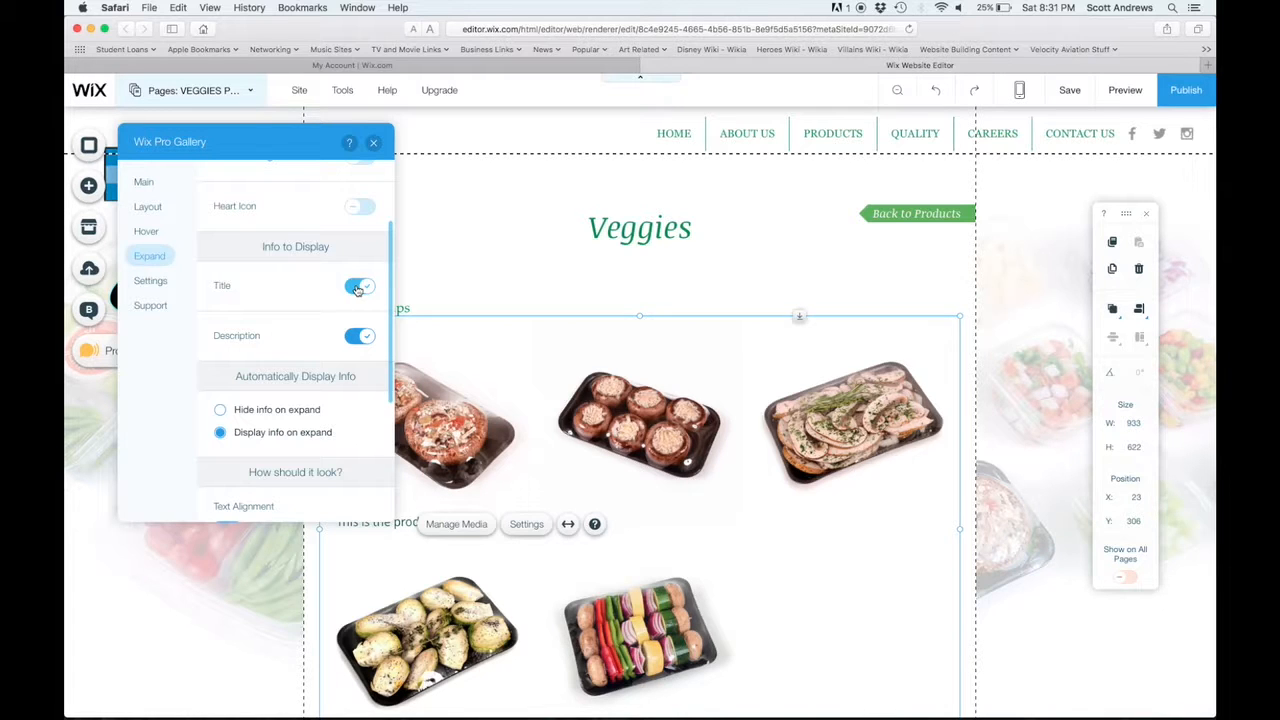
{"action": "left_click", "coordinate": [357, 289]}
{"action": "left_click", "coordinate": [374, 145]}
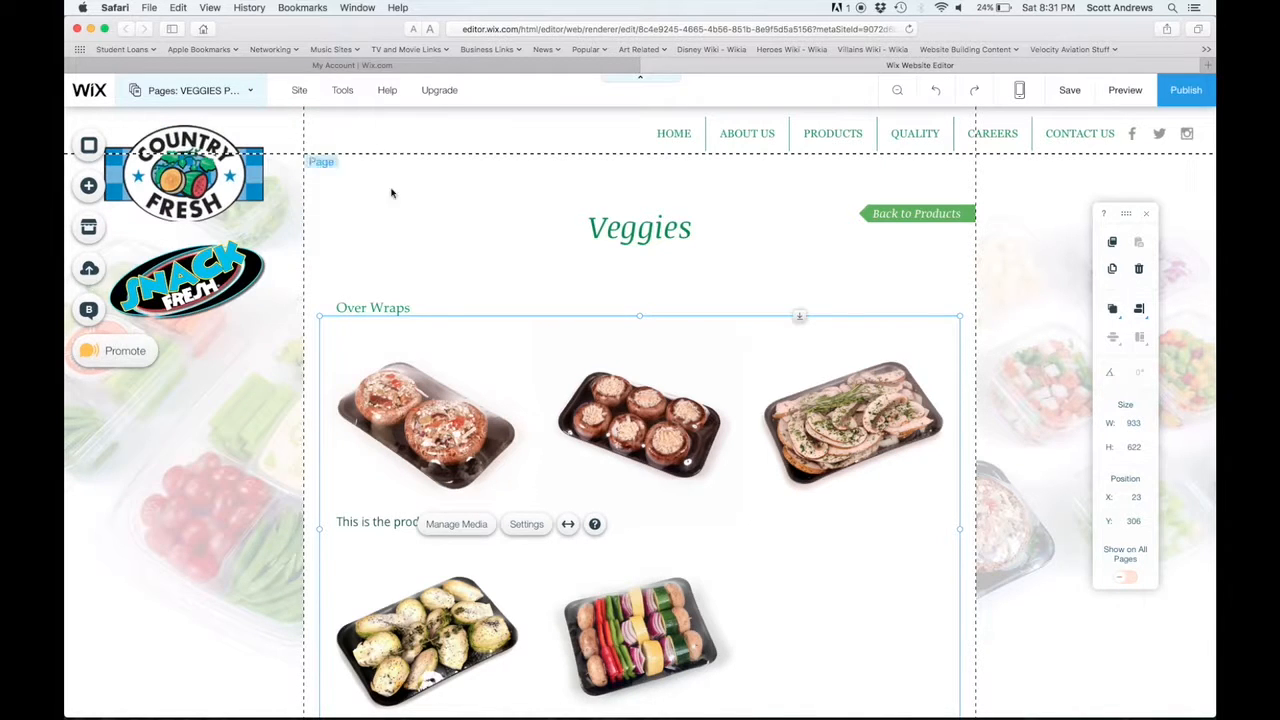
Preview the Veggies page, check the expanded view of the first three Over Wraps images, and look over the page.
{"action": "left_click", "coordinate": [1122, 92]}
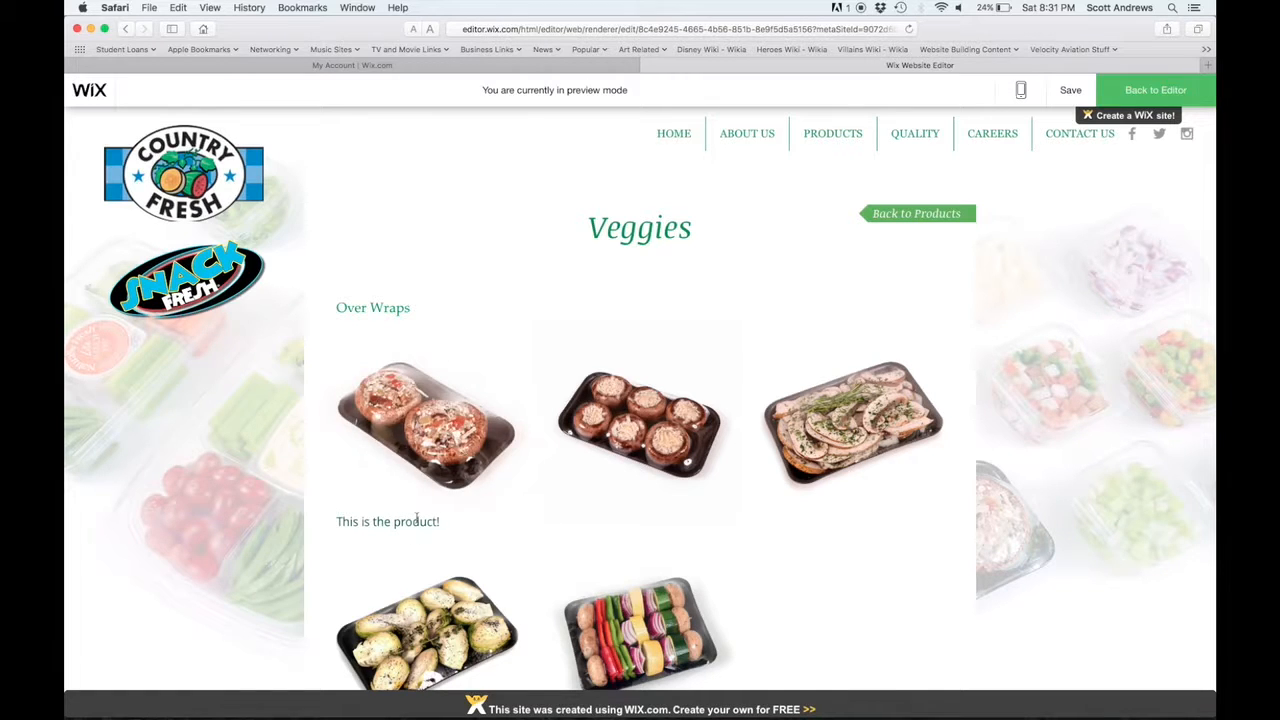
{"action": "left_click", "coordinate": [411, 415]}
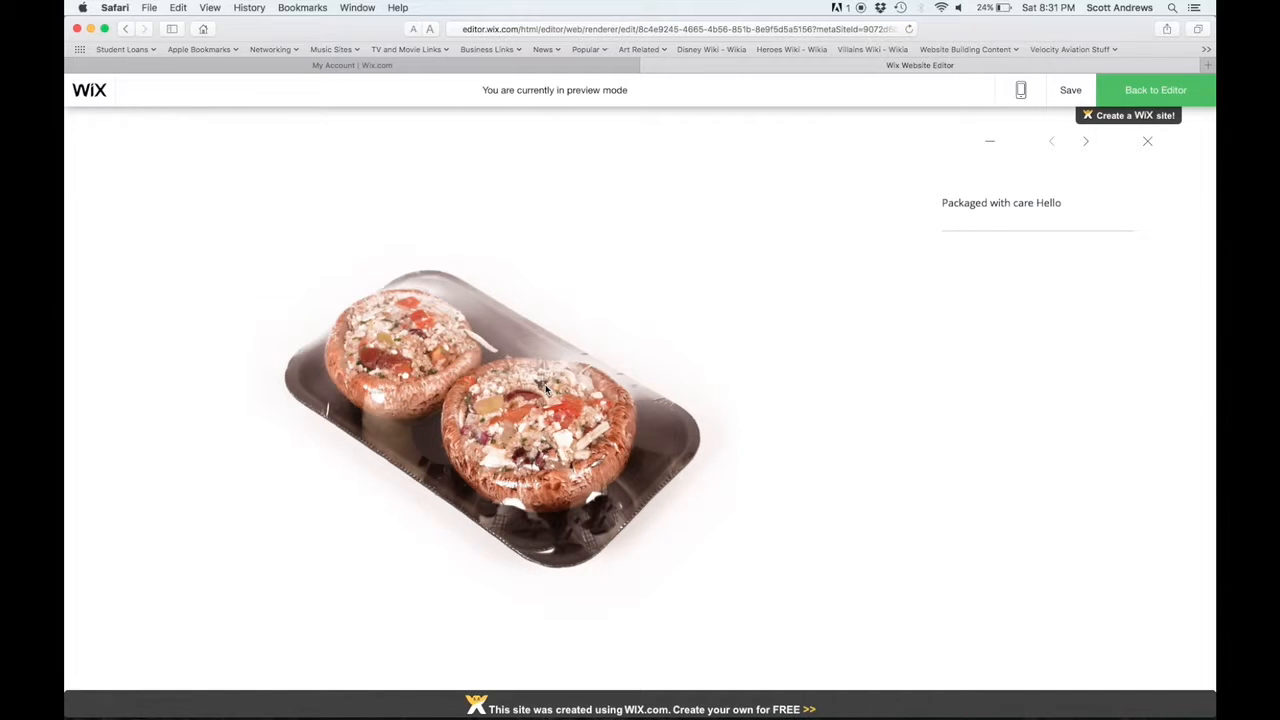
{"action": "left_click", "coordinate": [1087, 144]}
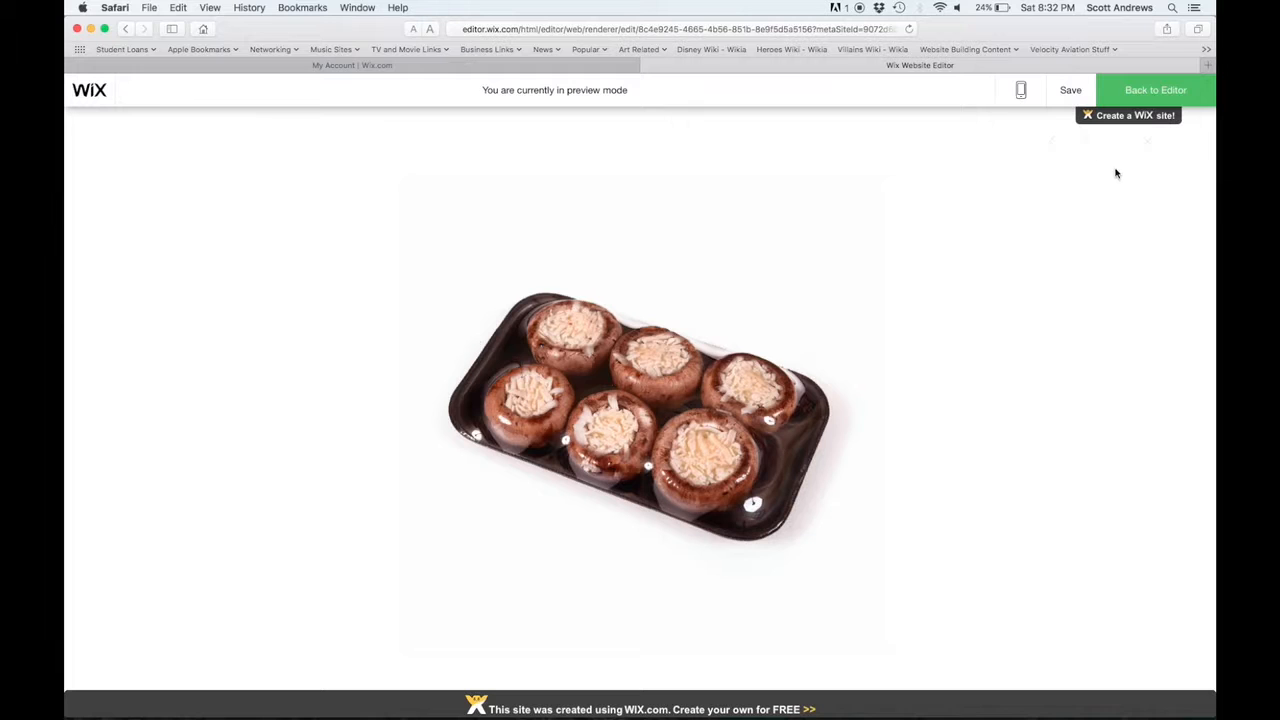
{"action": "left_click", "coordinate": [1087, 145]}
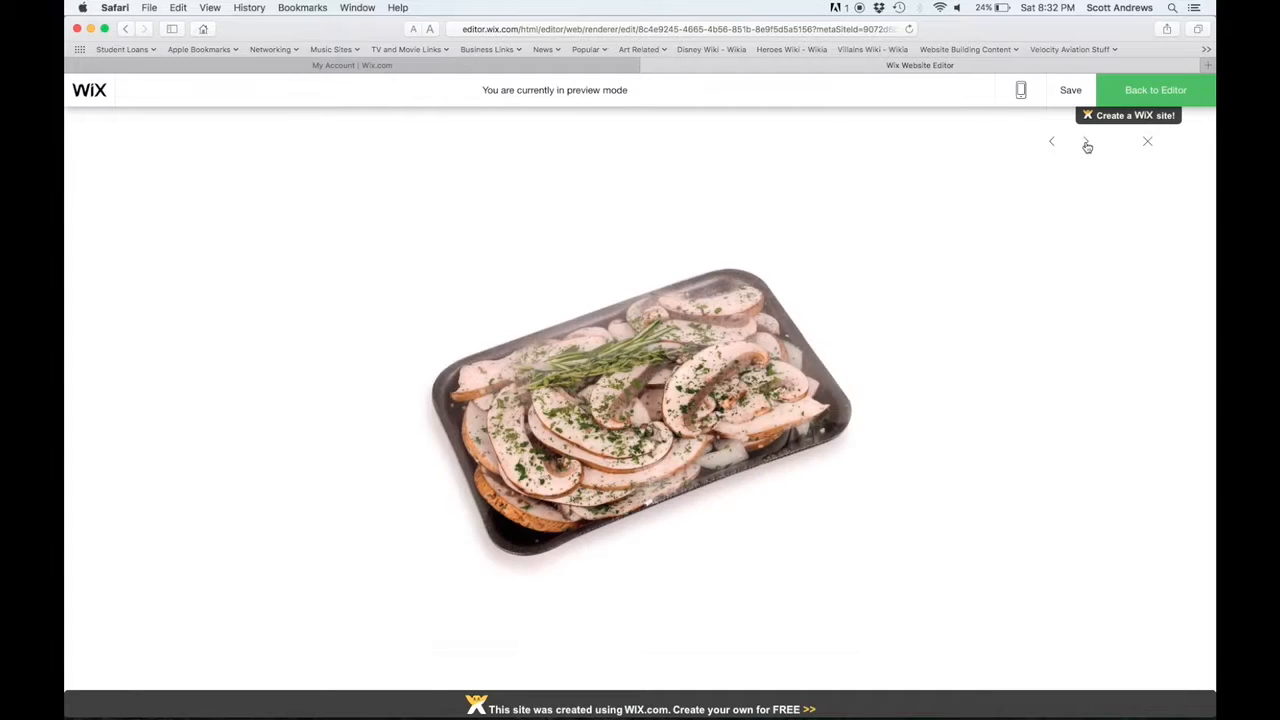
{"action": "left_click", "coordinate": [1148, 143]}
{"action": "scroll", "coordinate": [1151, 147], "scroll_direction": "down", "scroll_amount": 3}
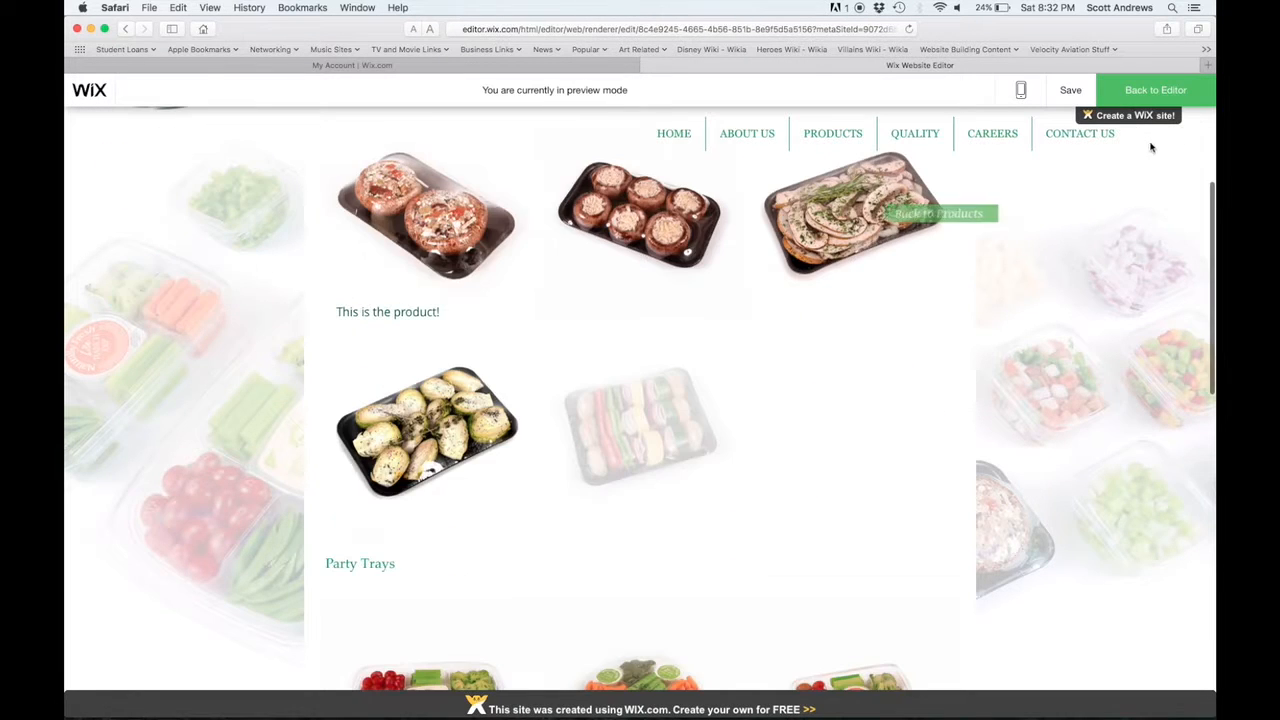
{"action": "scroll", "coordinate": [1143, 189], "scroll_direction": "up", "scroll_amount": 3}
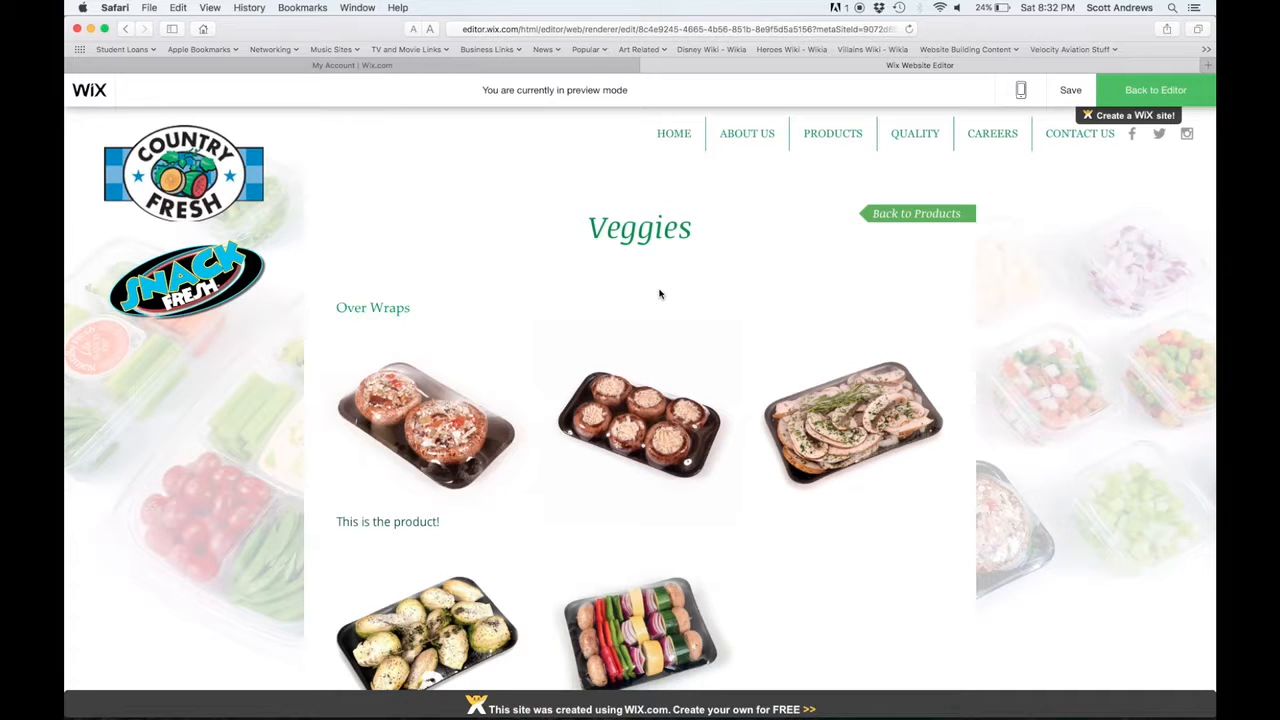